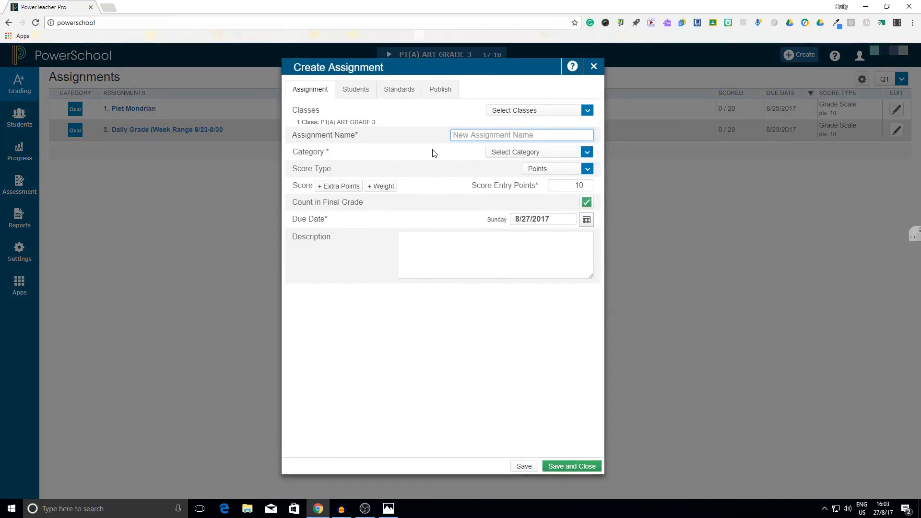
Name the new assignment OSN Example, assign it to the Classwork category and set its score type to Letter (O - N)
{"action": "type", "text": "O"}
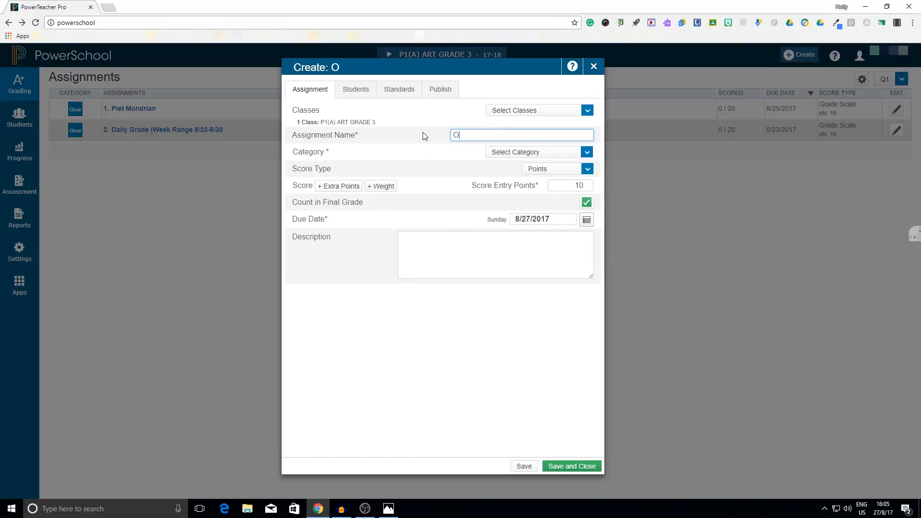
{"action": "type", "text": "SN Example"}
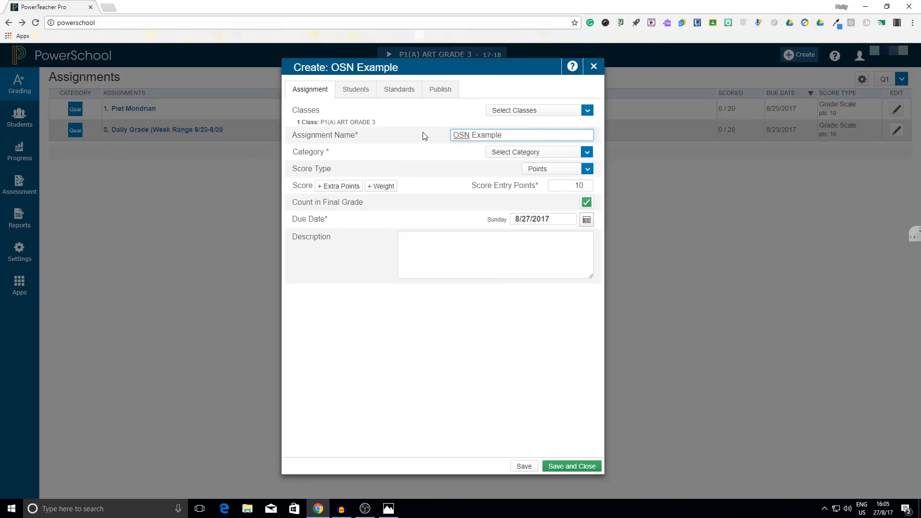
{"action": "left_click", "coordinate": [552, 152]}
{"action": "left_click", "coordinate": [532, 169]}
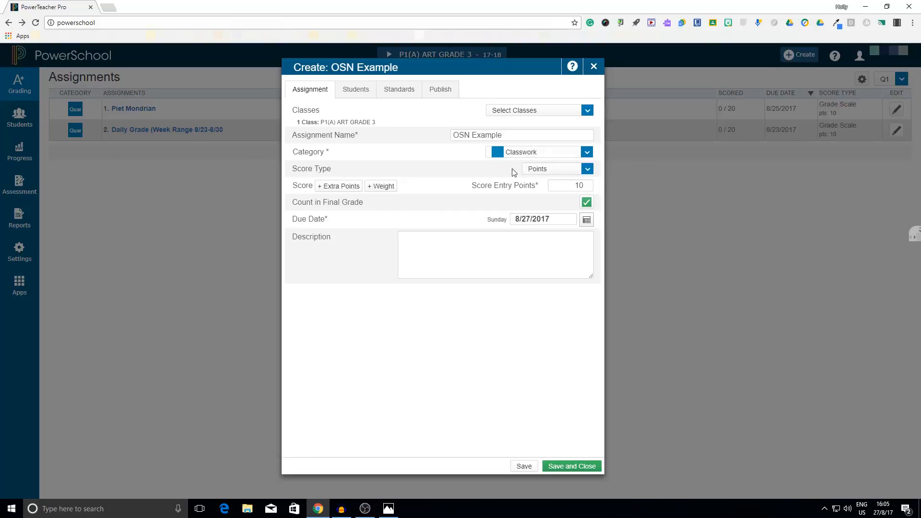
{"action": "left_click", "coordinate": [551, 176]}
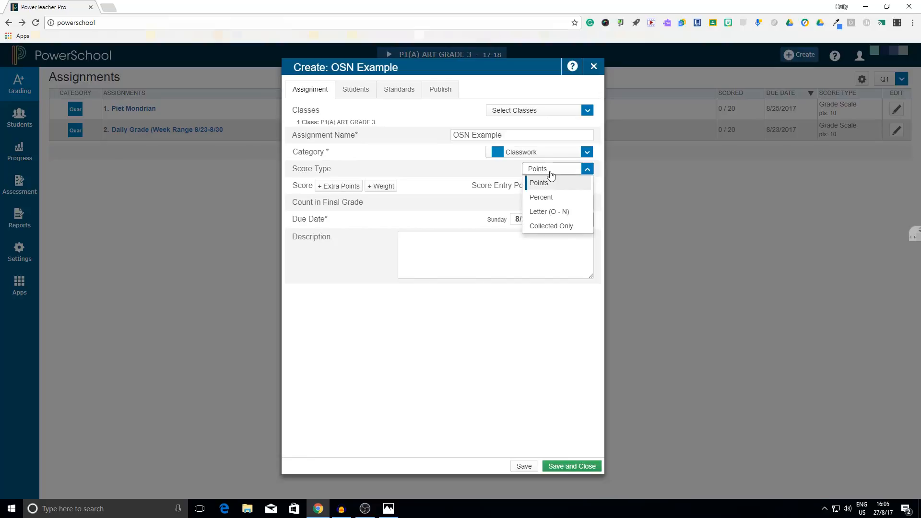
{"action": "left_click", "coordinate": [561, 217]}
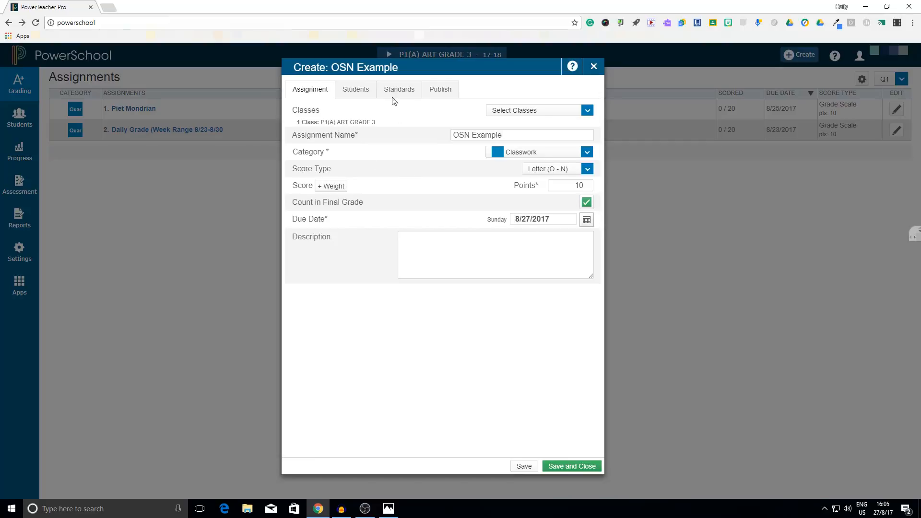
Review the assignment's students and standards, turn off Publish Scores, and save and close the assignment
{"action": "left_click", "coordinate": [367, 95]}
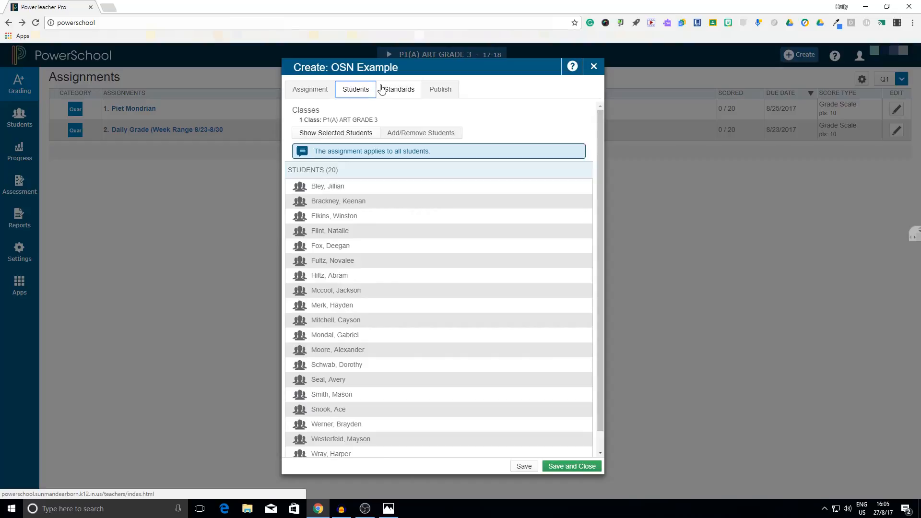
{"action": "left_click", "coordinate": [400, 92]}
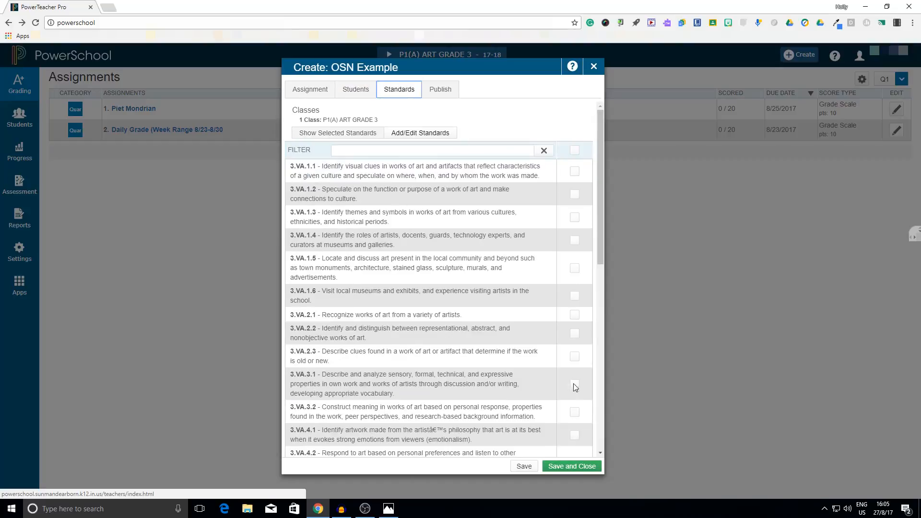
{"action": "left_click", "coordinate": [442, 92]}
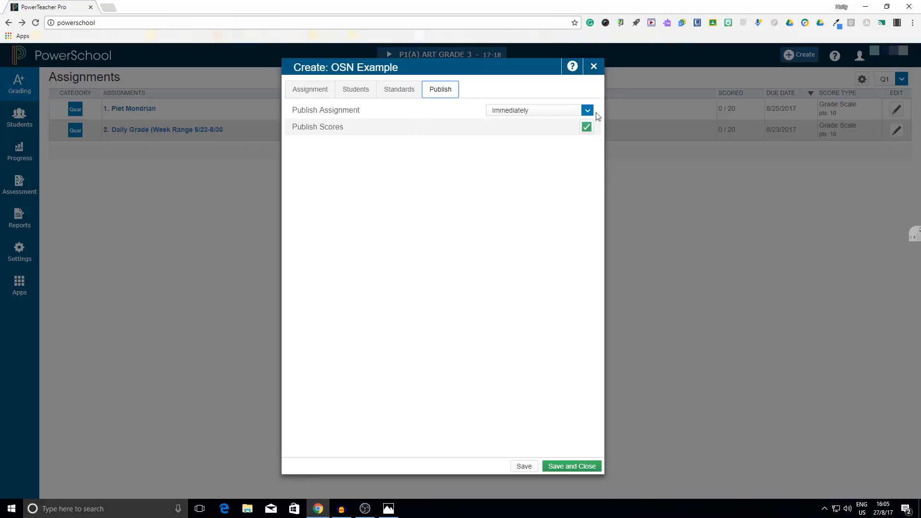
{"action": "left_click", "coordinate": [589, 126]}
{"action": "left_click", "coordinate": [576, 466]}
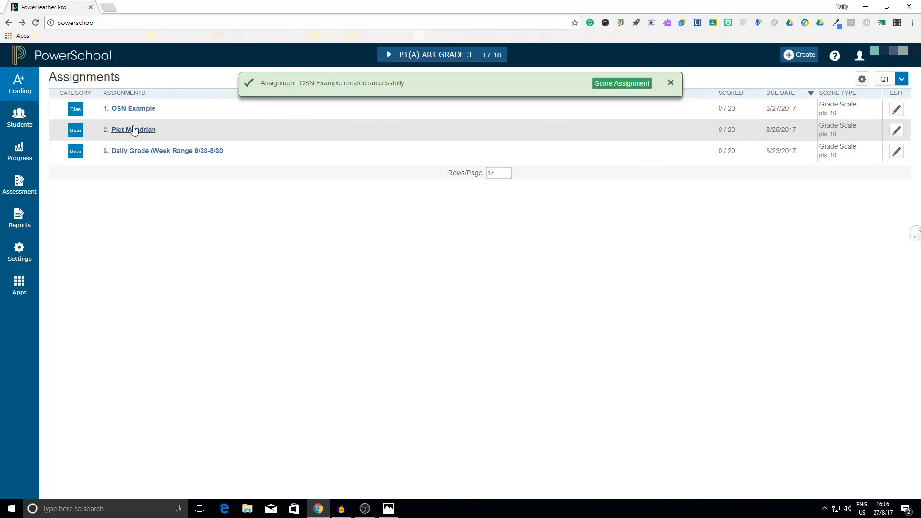
Open the OSN Example assignment for scoring and give the first three students the scores S, N and O
{"action": "left_click", "coordinate": [133, 109]}
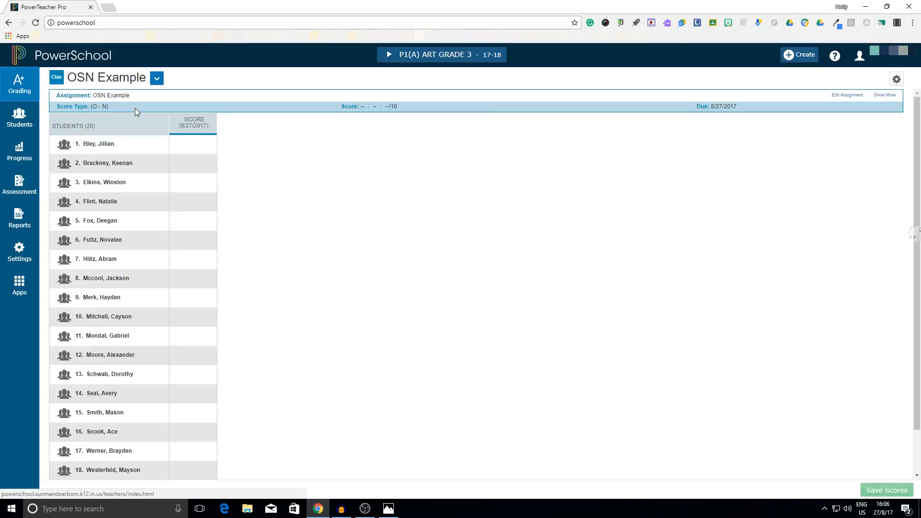
{"action": "left_click", "coordinate": [201, 145]}
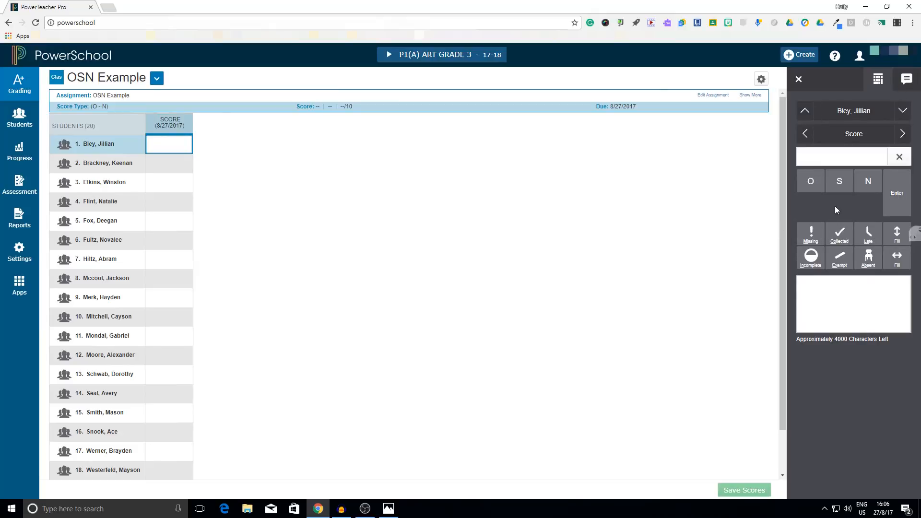
{"action": "left_click", "coordinate": [839, 180]}
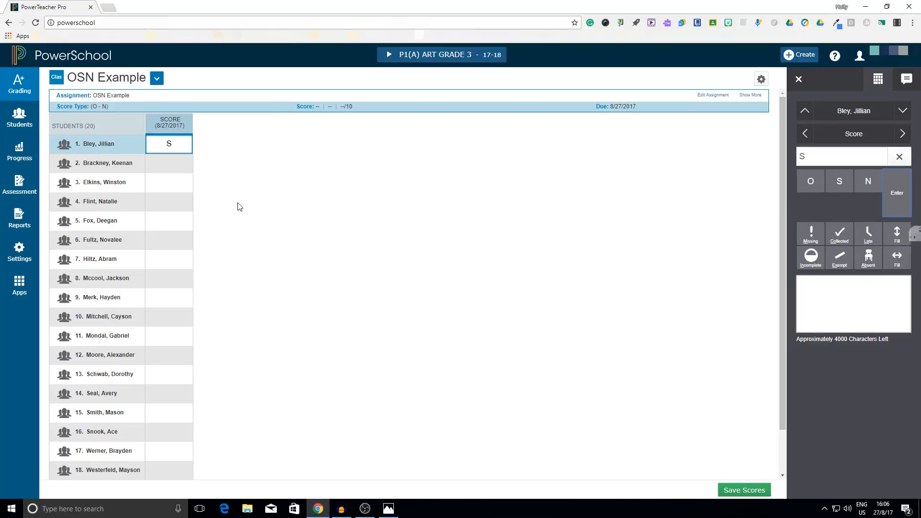
{"action": "left_click", "coordinate": [186, 169]}
{"action": "left_click", "coordinate": [868, 181]}
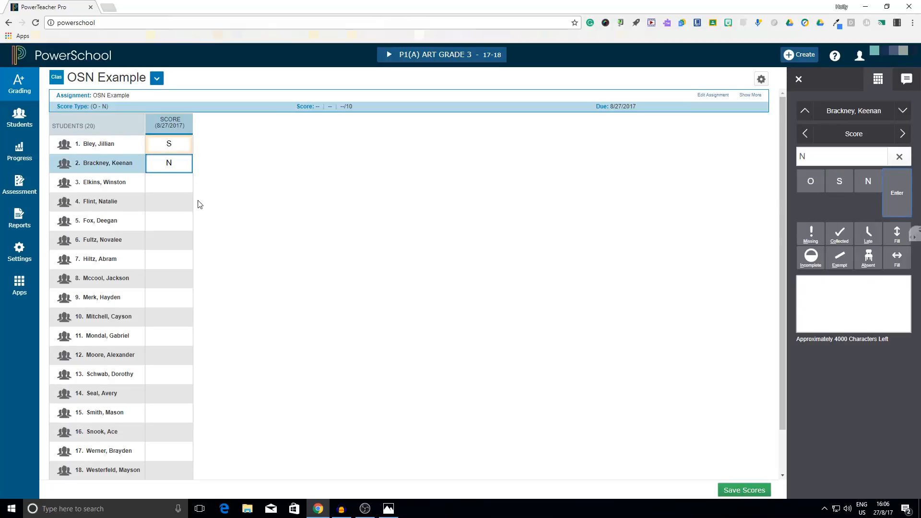
{"action": "left_click", "coordinate": [168, 192]}
{"action": "left_click", "coordinate": [809, 185]}
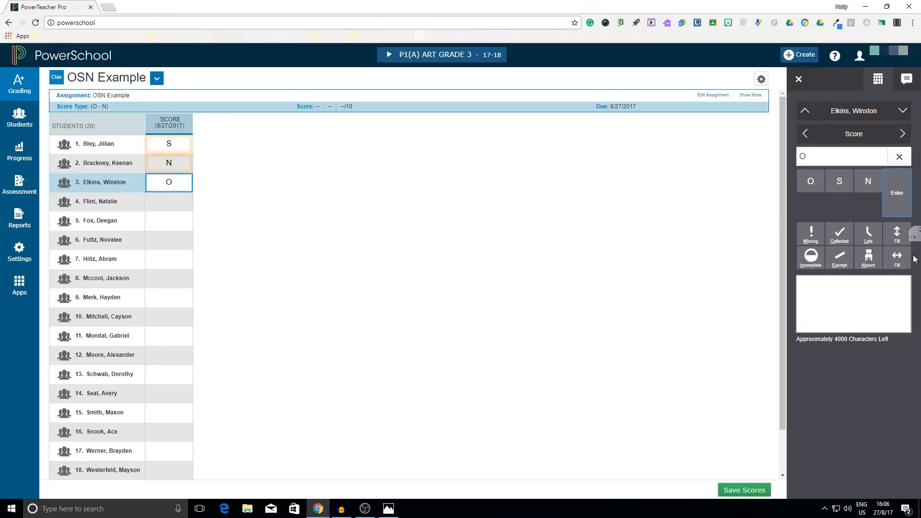
Fill the third student's O score down to the remaining students and save the scores
{"action": "left_click", "coordinate": [896, 234]}
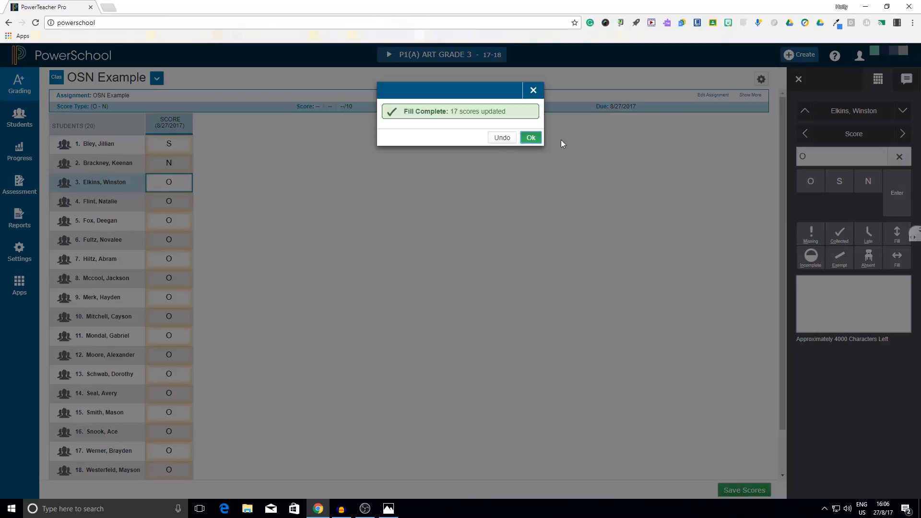
{"action": "left_click", "coordinate": [530, 138]}
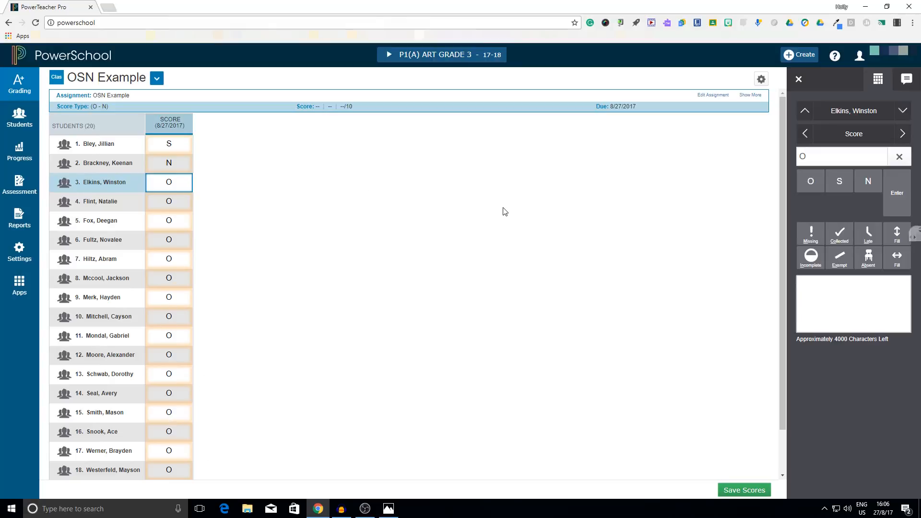
{"action": "left_click", "coordinate": [766, 488]}
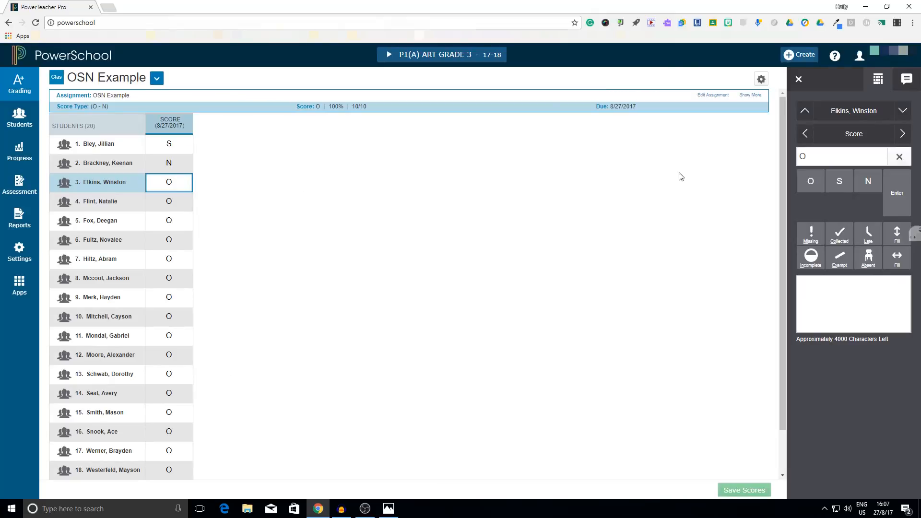
Return to the assignment list and check the O, S and N cutoffs and grade values in the Grade Scales.png image in Photos
{"action": "left_click", "coordinate": [19, 84]}
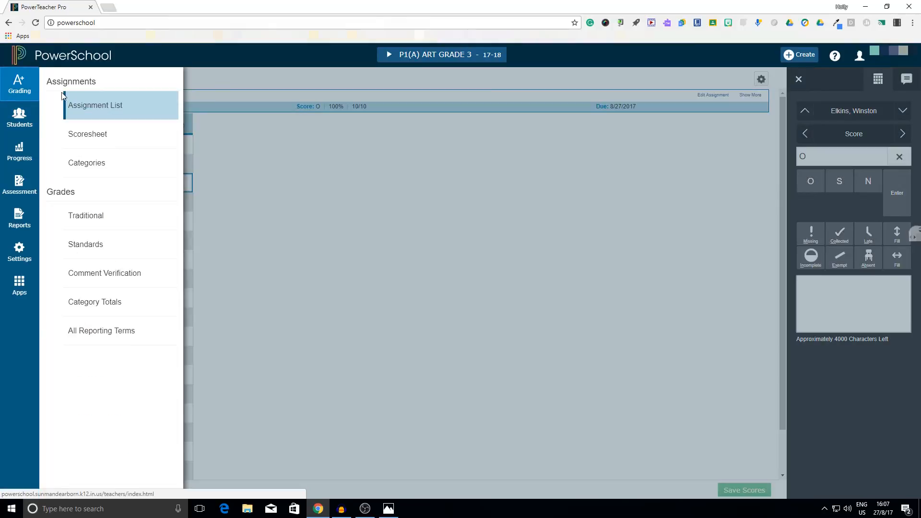
{"action": "left_click", "coordinate": [119, 105]}
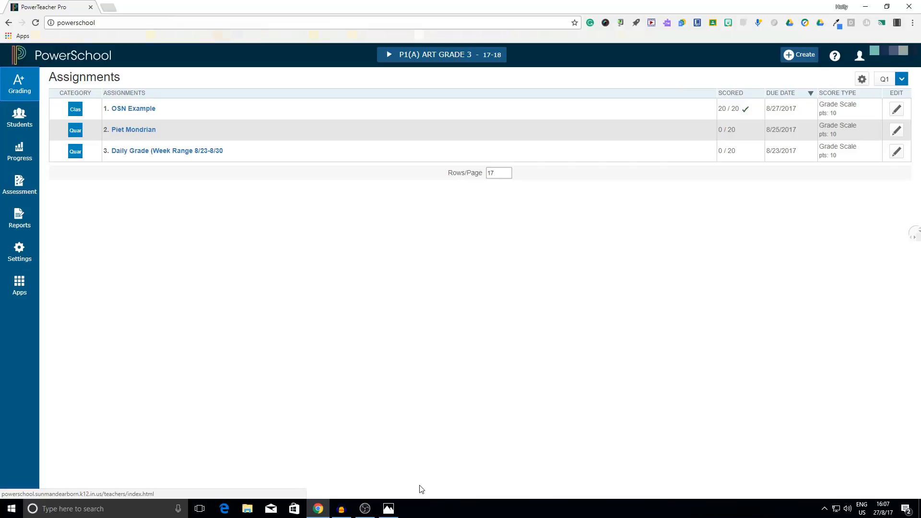
{"action": "left_click", "coordinate": [389, 508]}
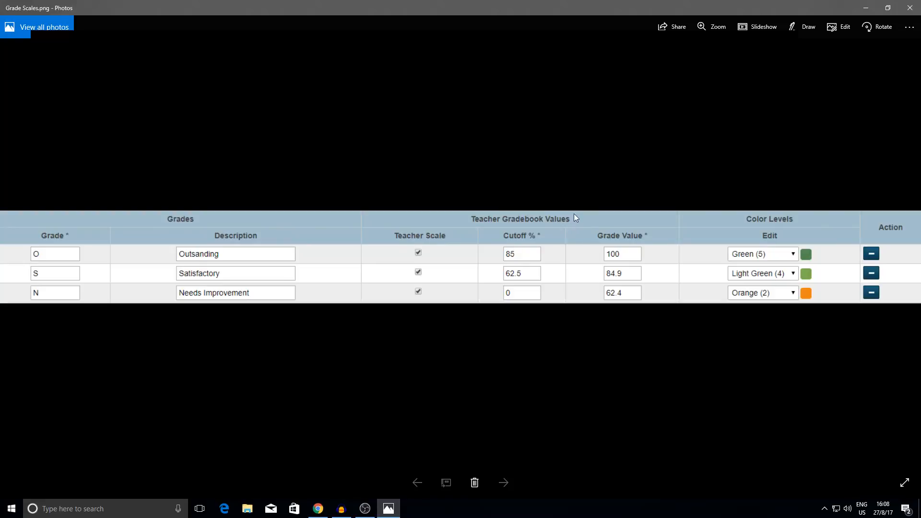
{"action": "left_click", "coordinate": [866, 8]}
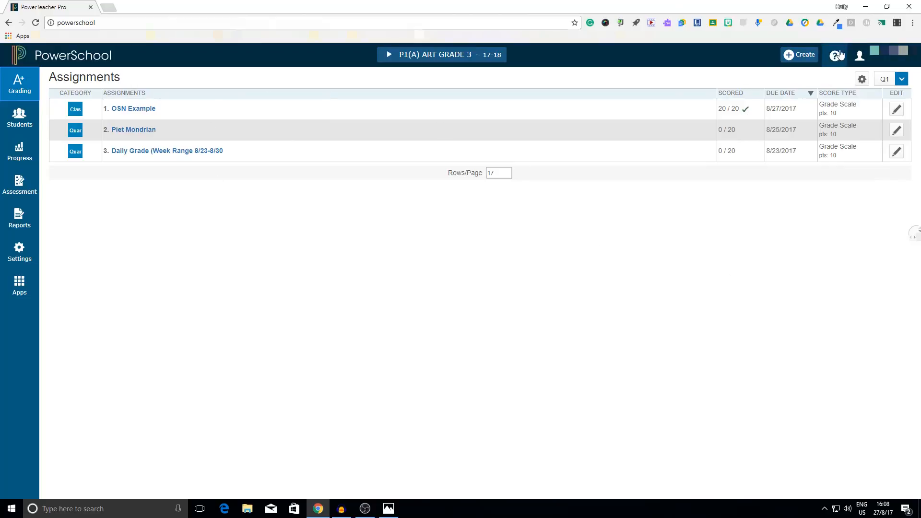
Start a new assignment named Points Example in the Classwork category with 20 score entry points
{"action": "left_click", "coordinate": [802, 56]}
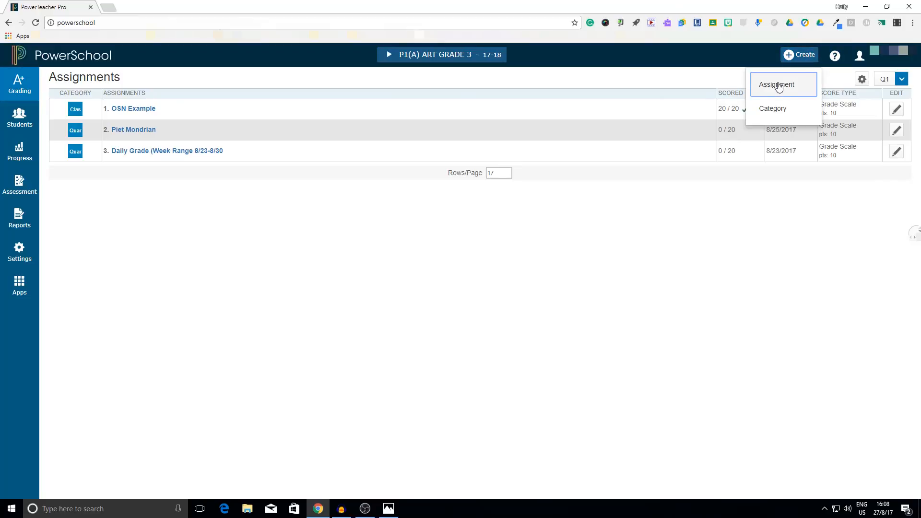
{"action": "left_click", "coordinate": [778, 86]}
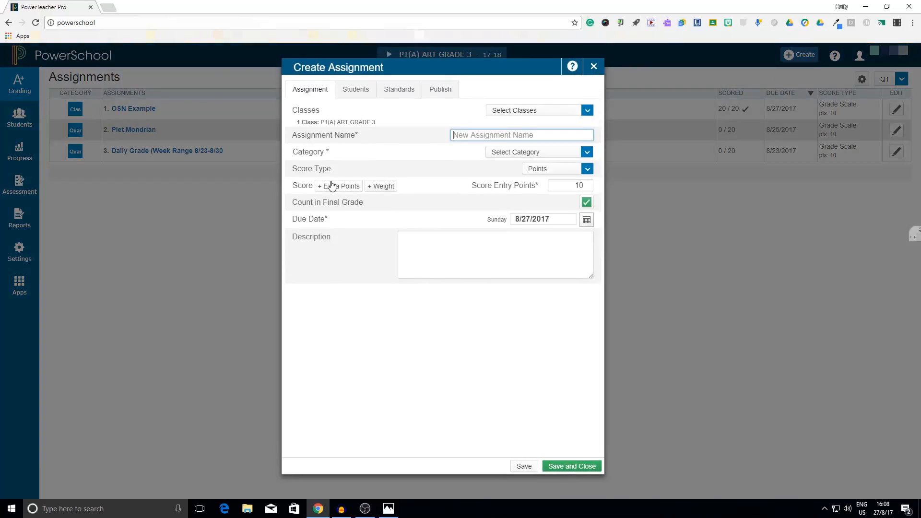
{"action": "type", "text": "Point"}
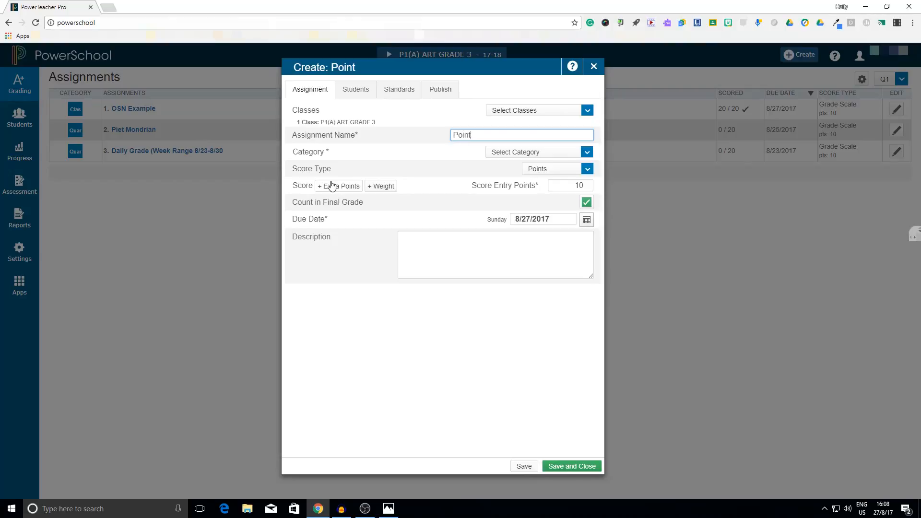
{"action": "type", "text": "s Example"}
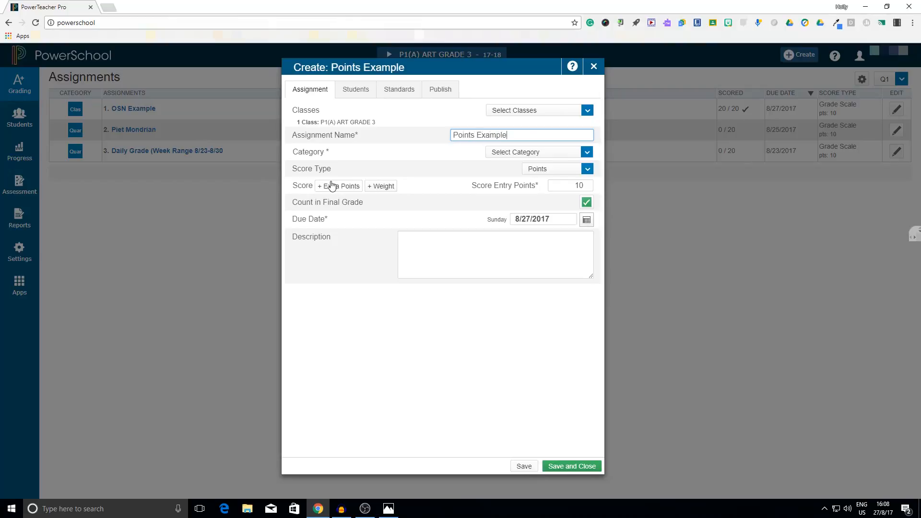
{"action": "left_click", "coordinate": [529, 153]}
{"action": "left_click", "coordinate": [529, 165]}
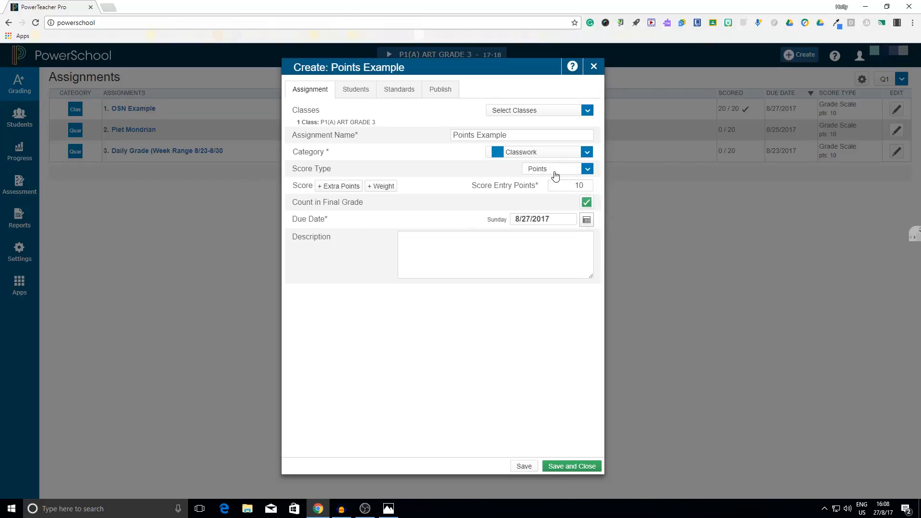
{"action": "left_click", "coordinate": [588, 185]}
{"action": "type", "text": "20"}
{"action": "left_click", "coordinate": [483, 204]}
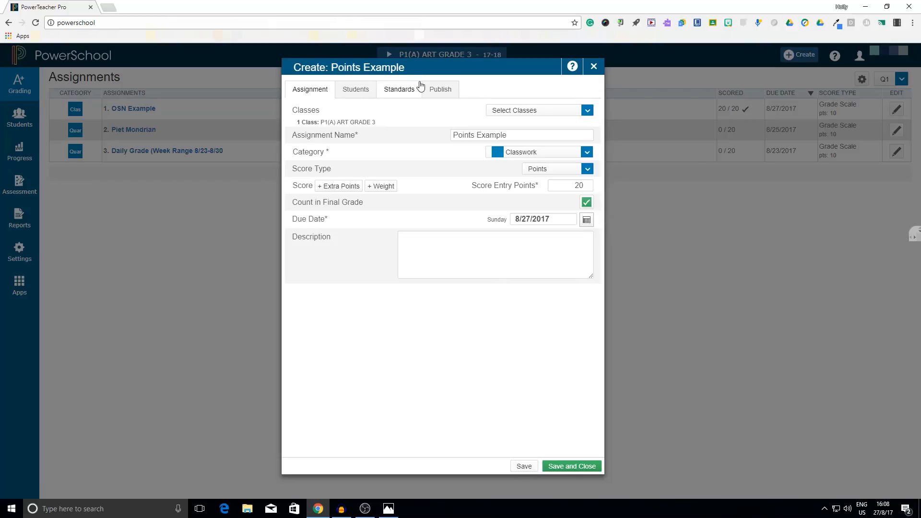
Turn off Publish Scores for the Points Example assignment, and save and close it
{"action": "left_click", "coordinate": [438, 93]}
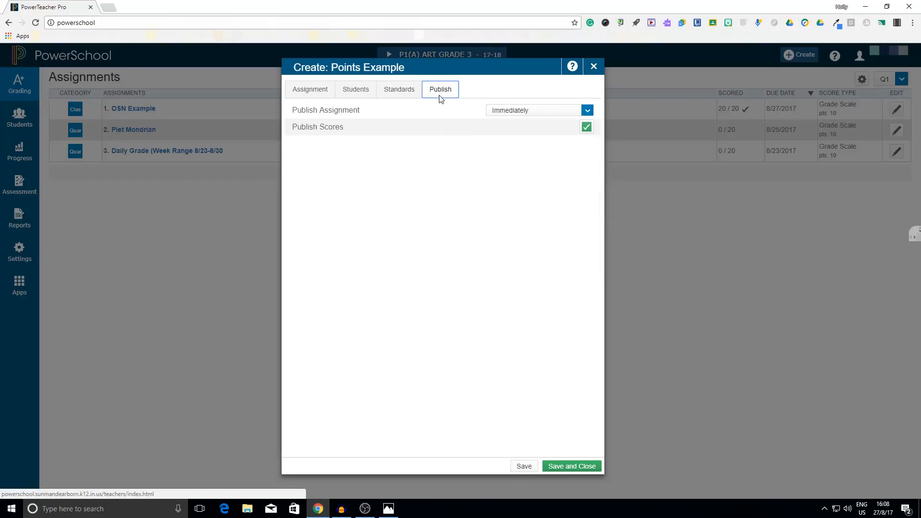
{"action": "left_click", "coordinate": [588, 126]}
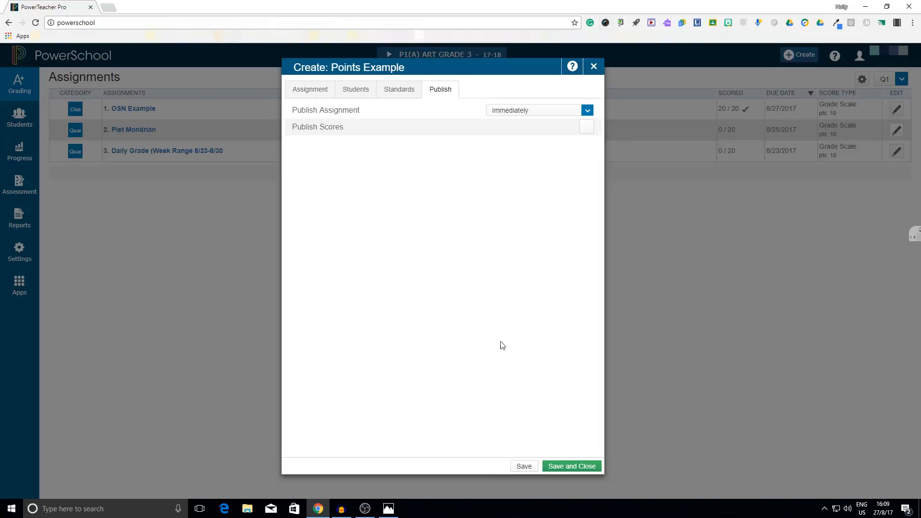
{"action": "left_click", "coordinate": [569, 467]}
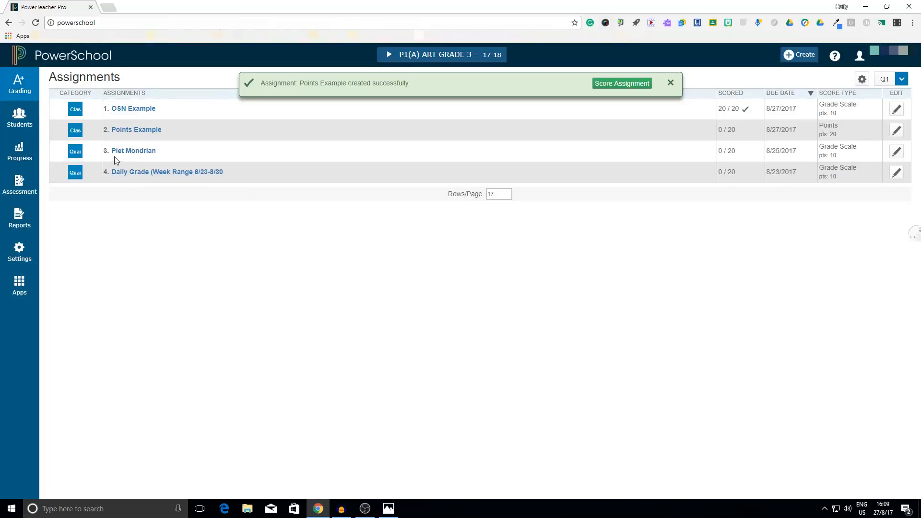
Open the Points Example assignment for scoring and enter 18 for the first student and 15 for the second
{"action": "left_click", "coordinate": [138, 129]}
{"action": "left_click", "coordinate": [185, 148]}
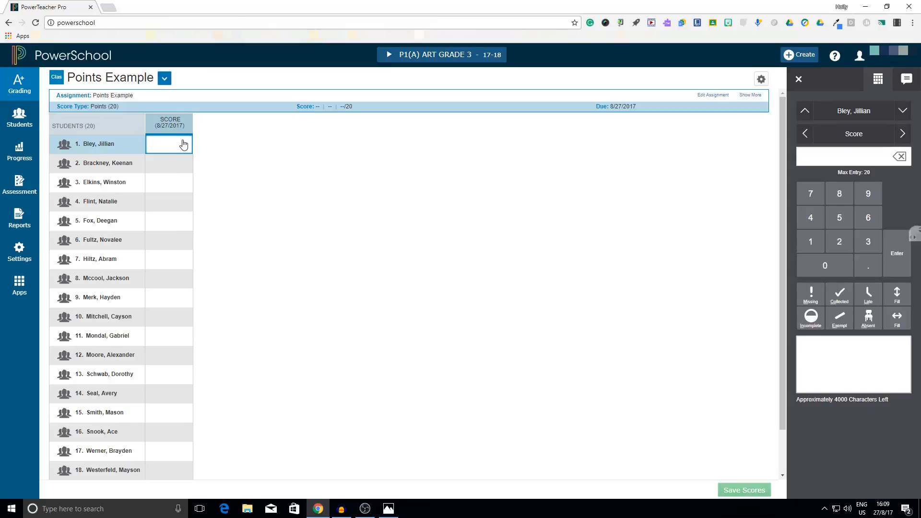
{"action": "type", "text": "18"}
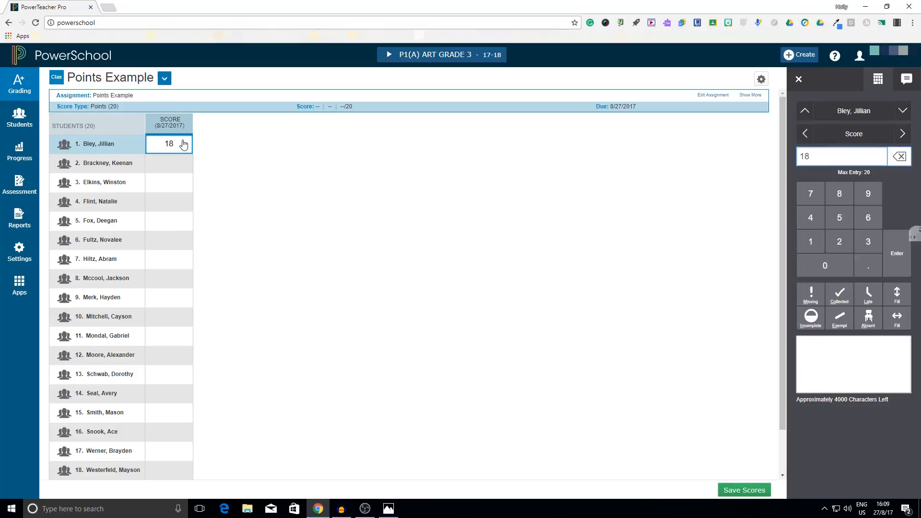
{"action": "key", "text": "Return"}
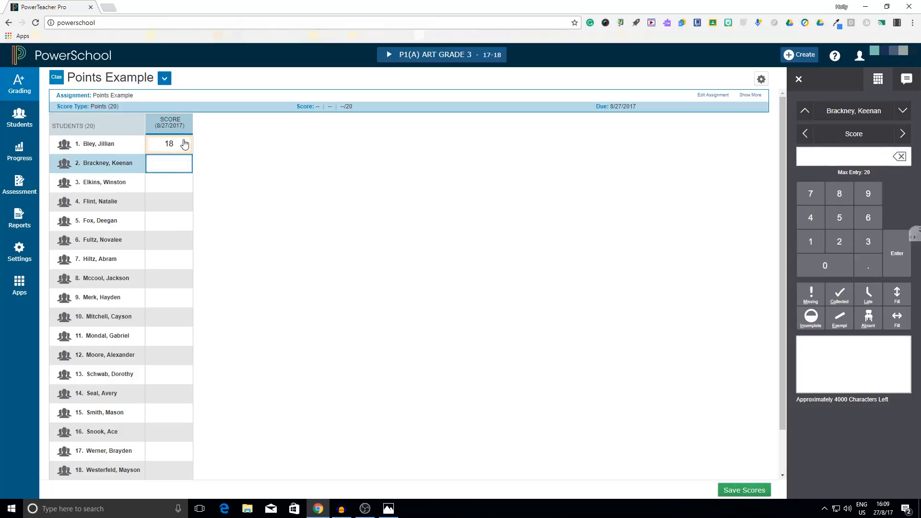
{"action": "type", "text": "145"}
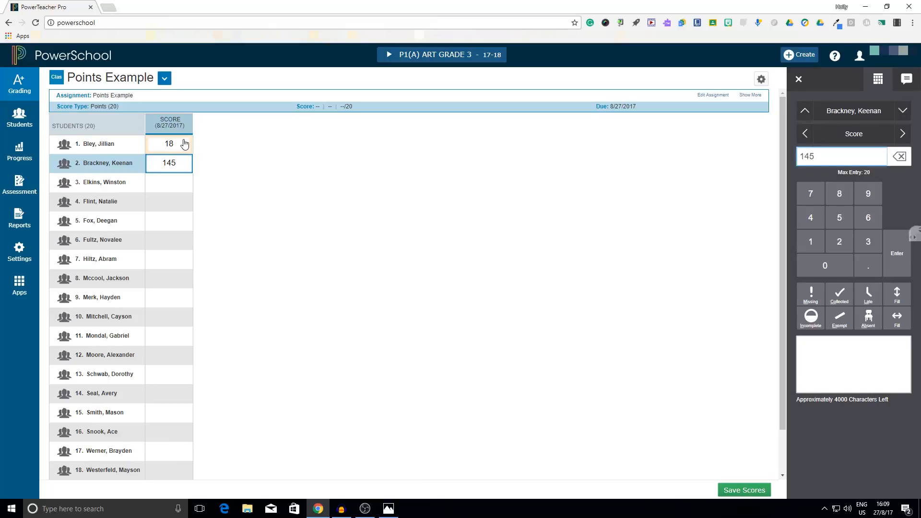
{"action": "key", "text": "BackSpace"}
{"action": "key", "text": "BackSpace"}
{"action": "type", "text": "5"}
{"action": "key", "text": "Return"}
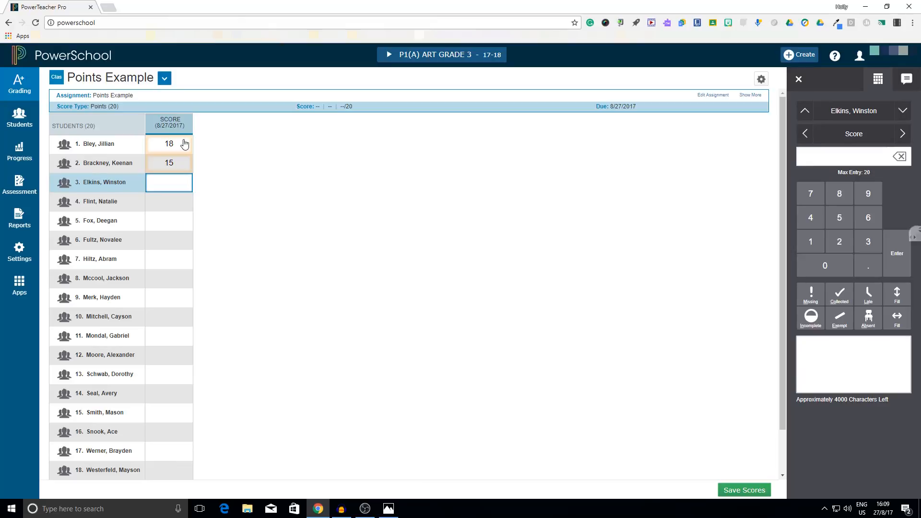
Enter scores of 13, 10 and 5 for the third, fourth and fifth students
{"action": "type", "text": "13"}
{"action": "key", "text": "Return"}
{"action": "type", "text": "10"}
{"action": "key", "text": "Return"}
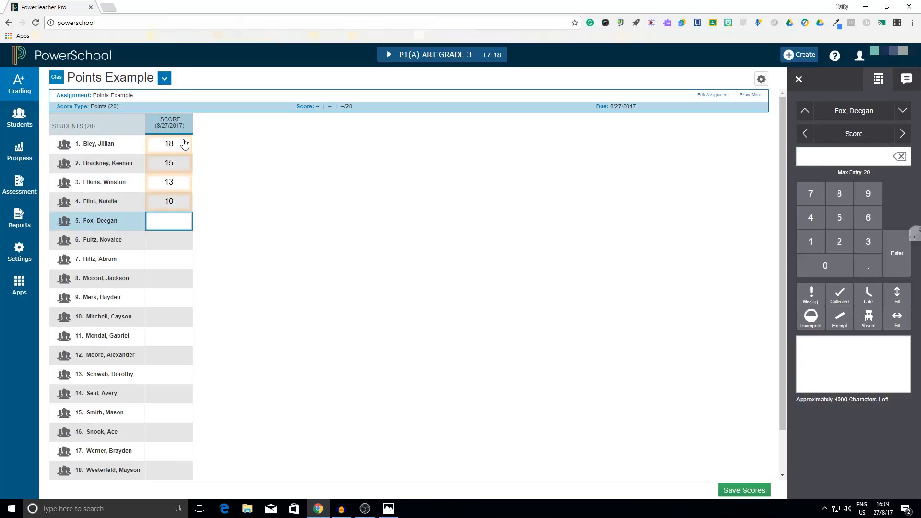
{"action": "type", "text": "5"}
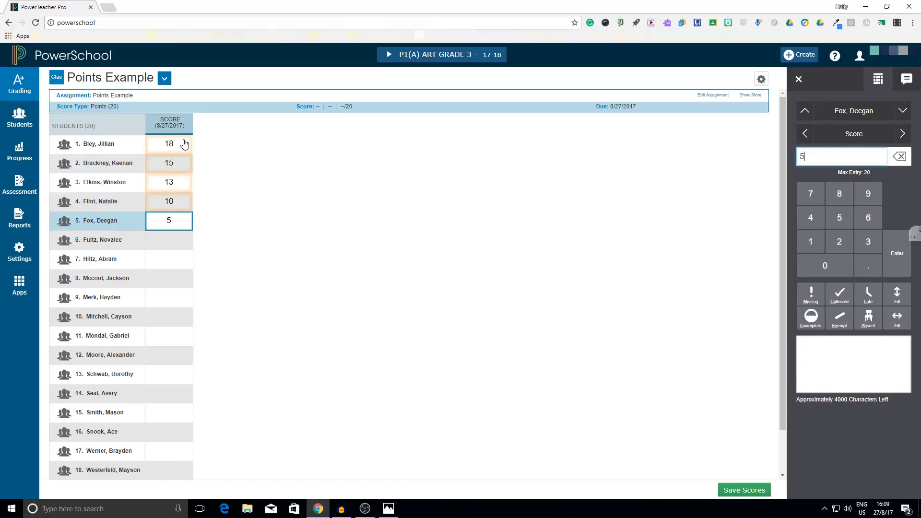
{"action": "key", "text": "Return"}
Give the sixth student 20, fill that score down to all the remaining unscored students, and save the scores
{"action": "type", "text": "20"}
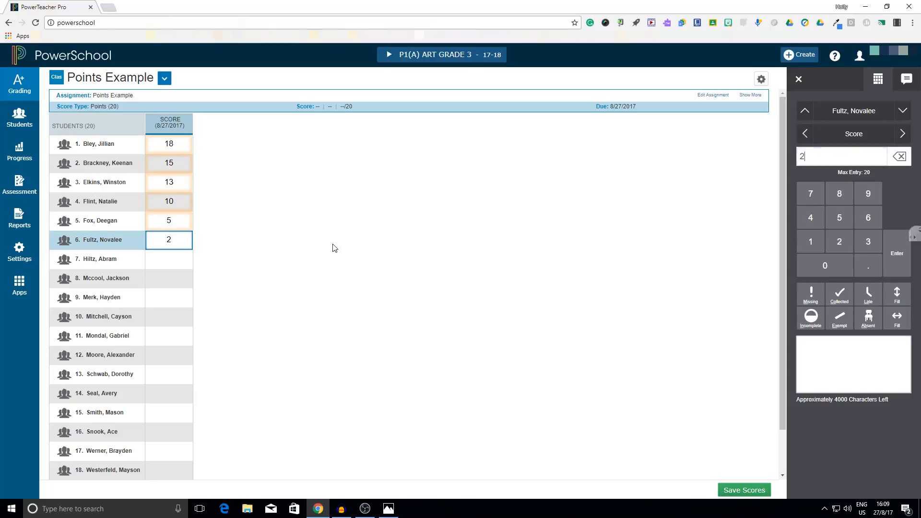
{"action": "left_click", "coordinate": [896, 295]}
{"action": "left_click", "coordinate": [530, 135]}
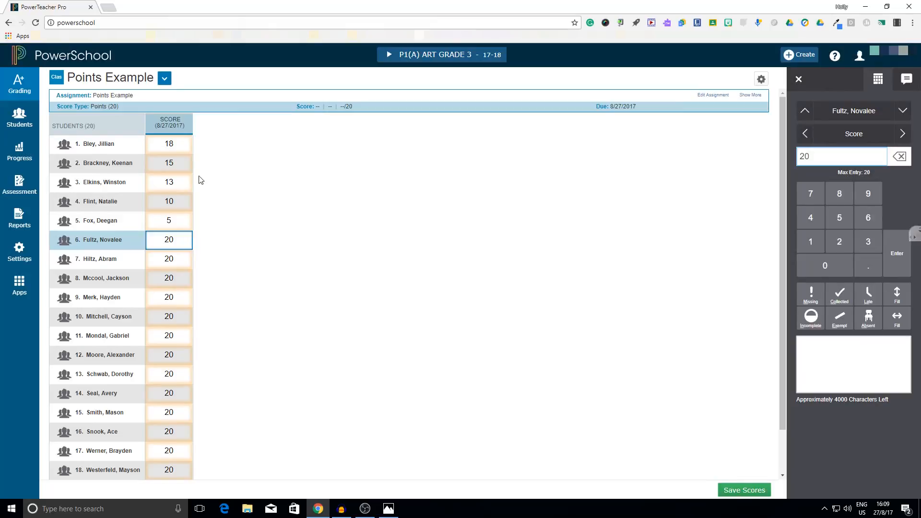
{"action": "left_click", "coordinate": [751, 488]}
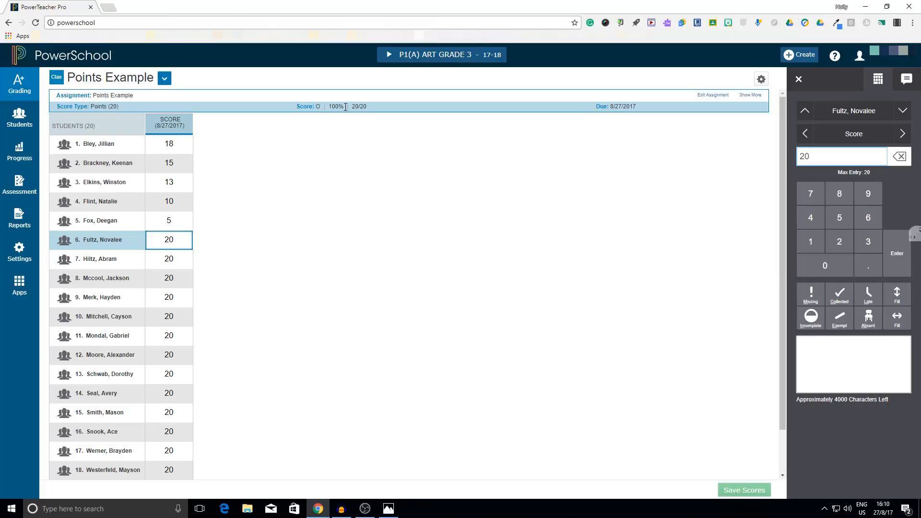
Check the letter grade and percentage calculated for the fifth student's score and the second student's score
{"action": "left_click", "coordinate": [176, 229]}
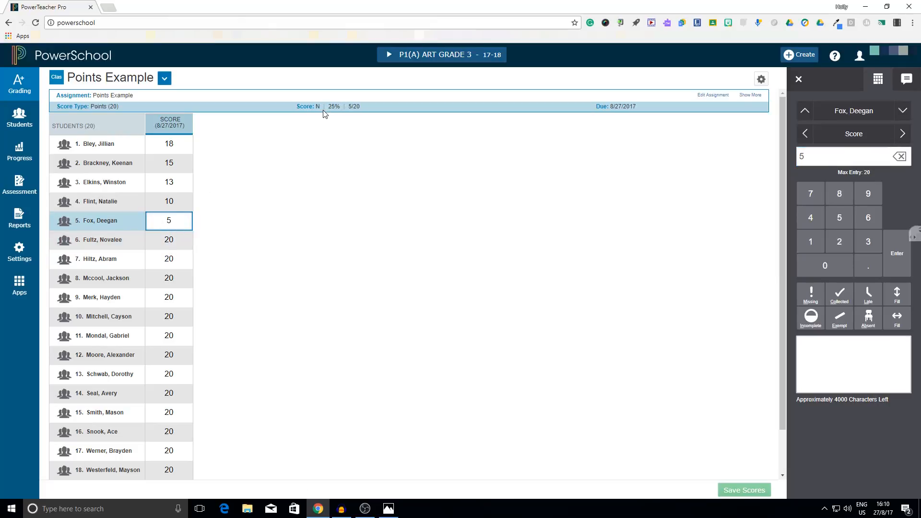
{"action": "left_click", "coordinate": [171, 166]}
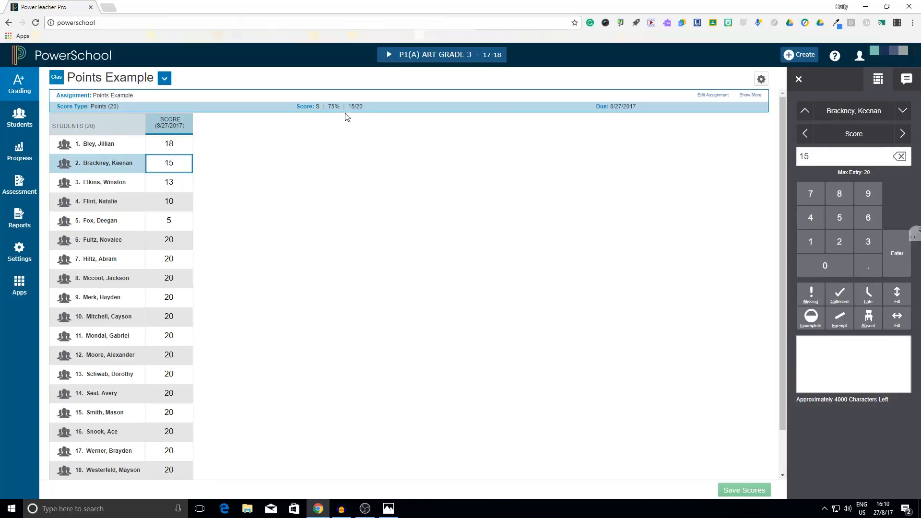